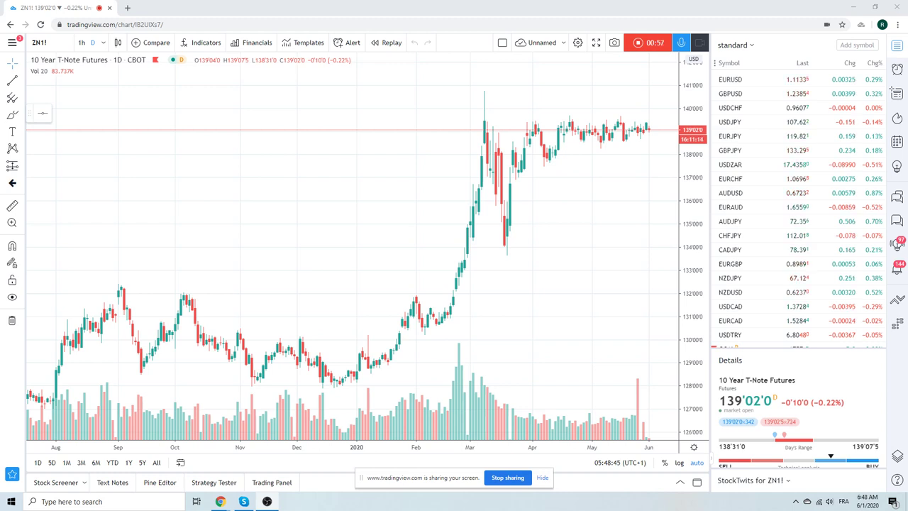
# Step: Look over the AUDUSD chart zoomed in, then bring up the AUDJPY daily chart
pyautogui.click(740, 193)
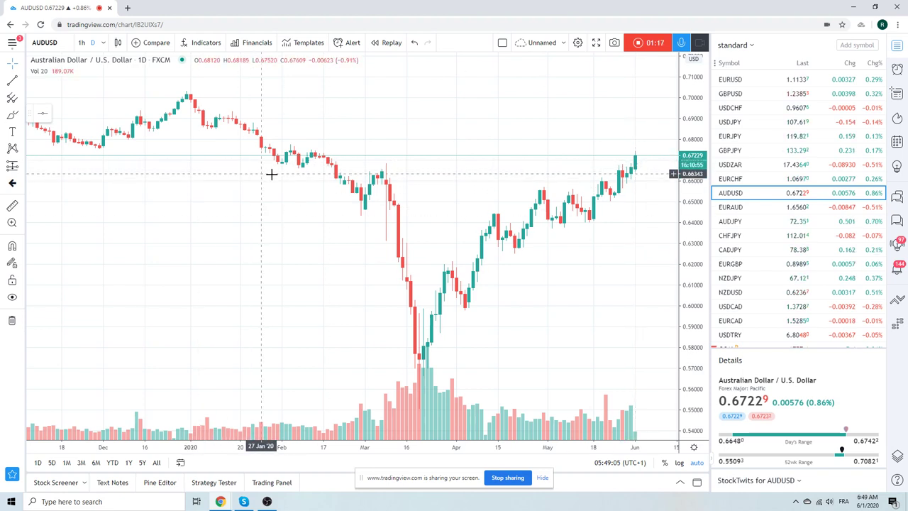
pyautogui.scroll(2, 295, 174)
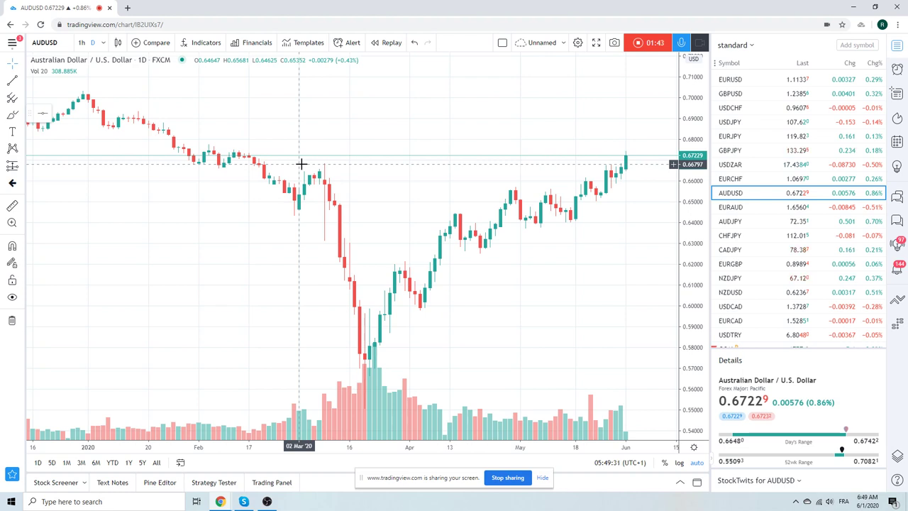
pyautogui.click(738, 221)
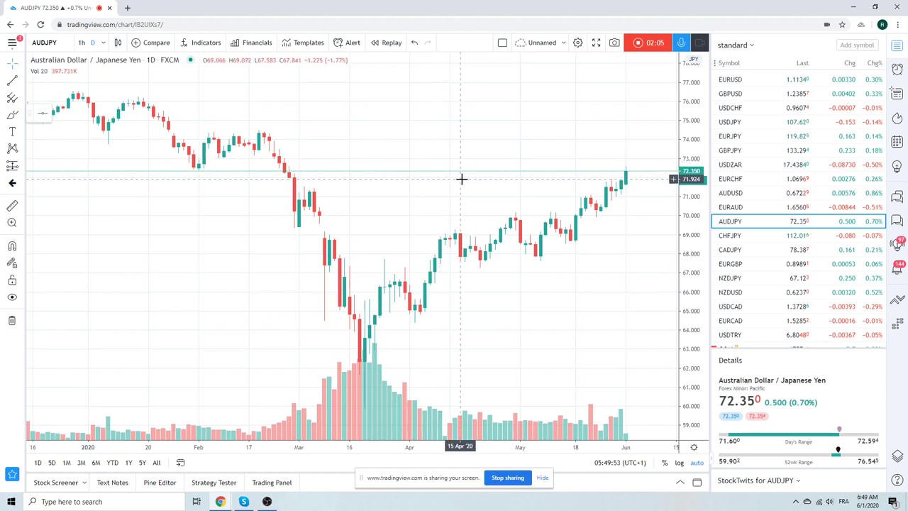
# Step: Zoom out on AUDJPY, then load the NZDUSD daily chart from the watchlist
pyautogui.scroll(-3, 462, 180)
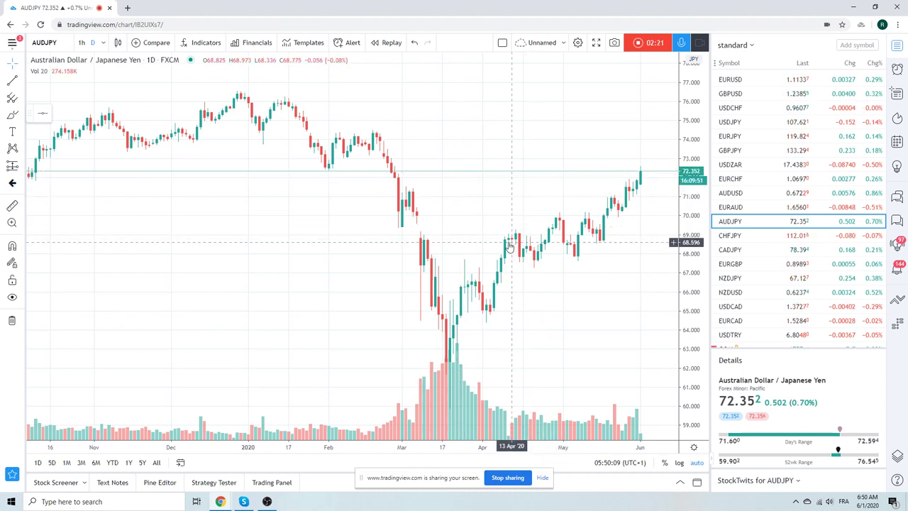
pyautogui.click(729, 292)
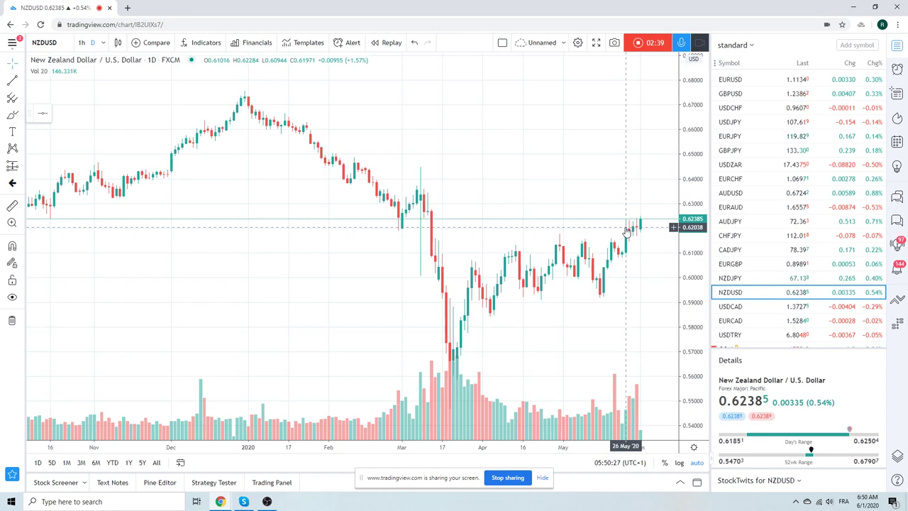
# Step: Load the AUDNZD chart by entering AUDNZD as the symbol
pyautogui.click(56, 43)
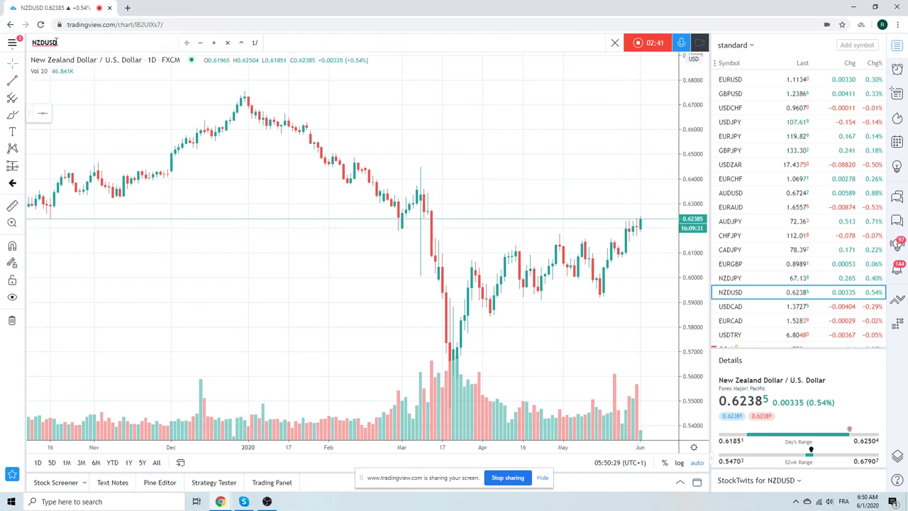
pyautogui.write('AUD')
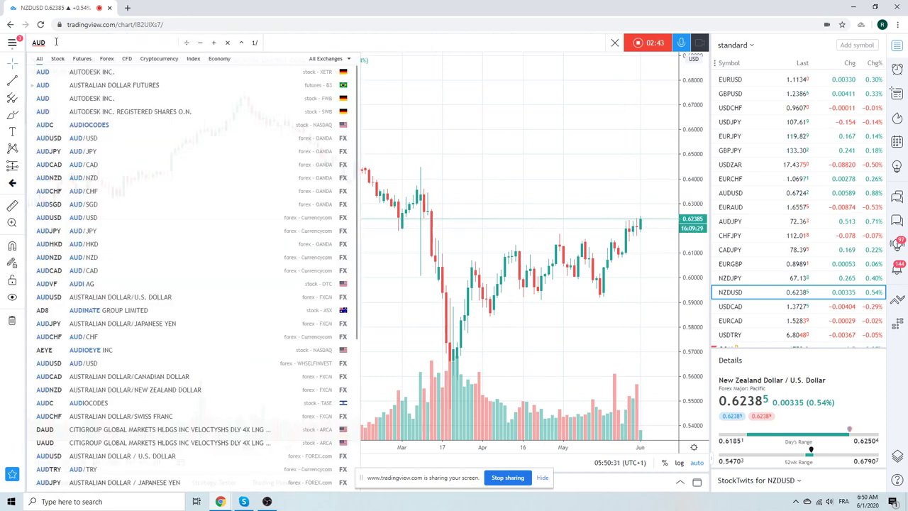
pyautogui.write('NZD')
pyautogui.press('Return')
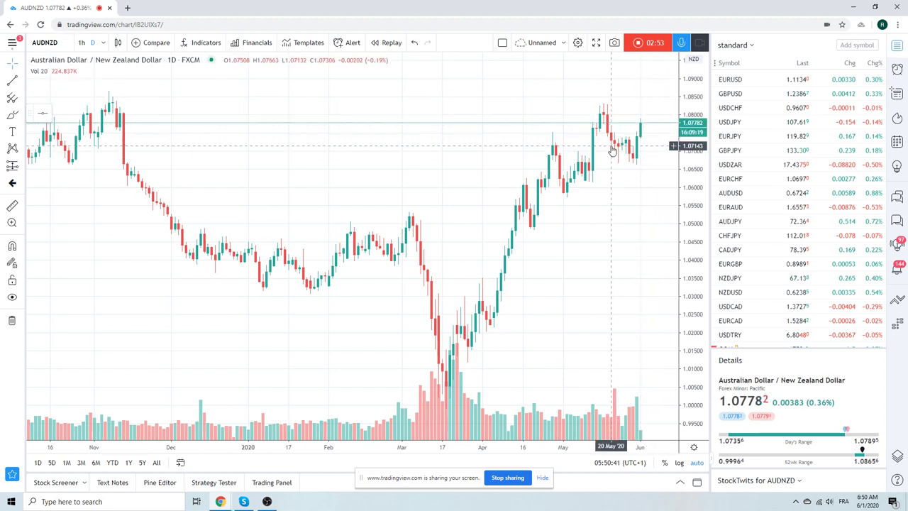
# Step: View NZDUSD on 1h candles, then switch to the CADJPY hourly chart
pyautogui.click(733, 293)
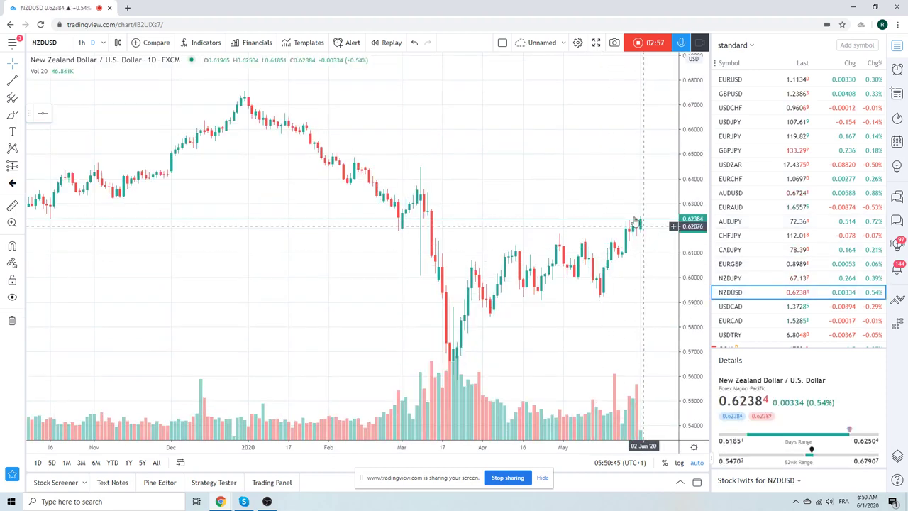
pyautogui.click(81, 42)
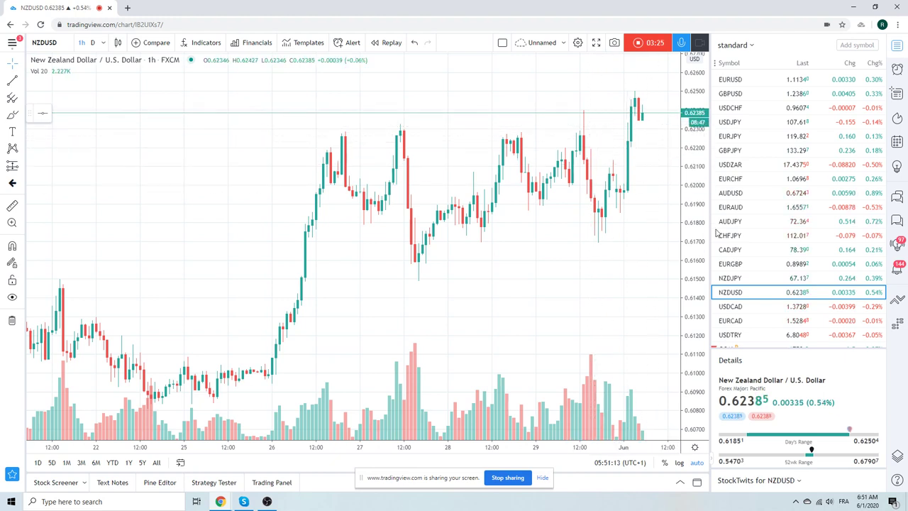
pyautogui.click(731, 249)
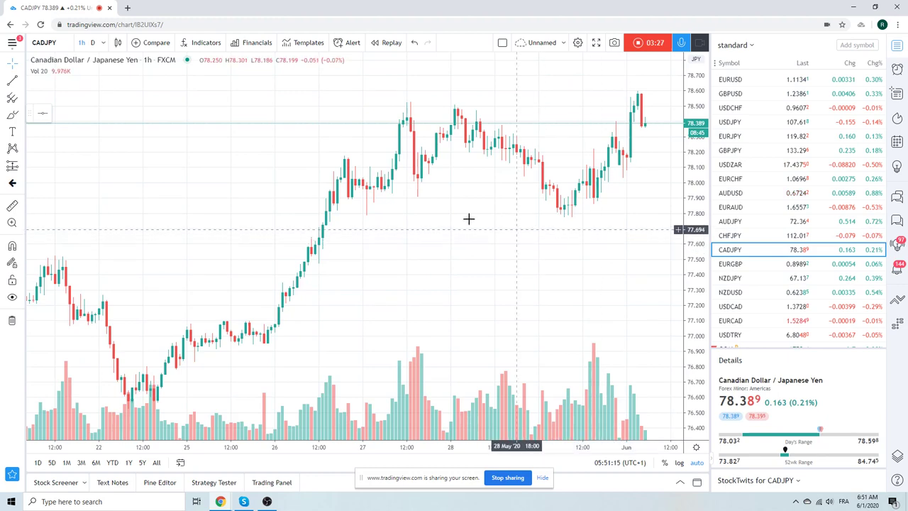
# Step: Compare CADJPY on daily and 1h intervals, then switch to EURUSD hourly
pyautogui.click(93, 43)
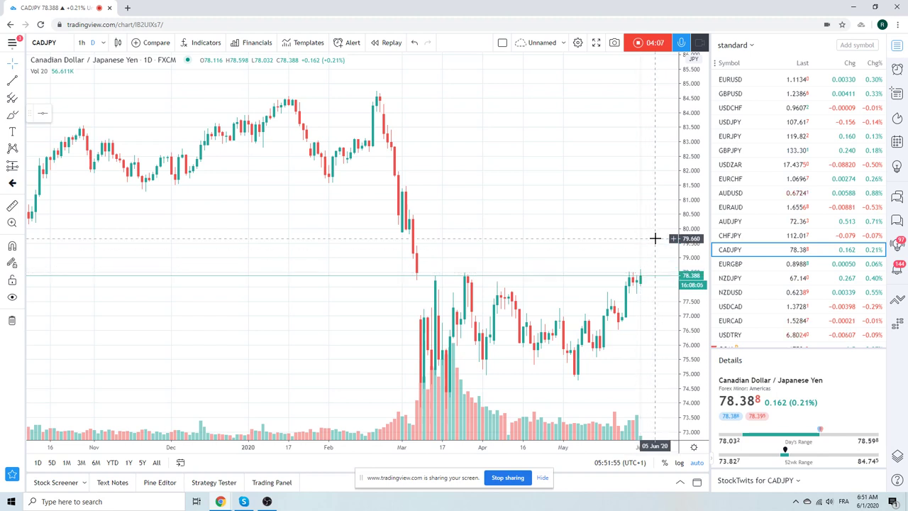
pyautogui.click(81, 44)
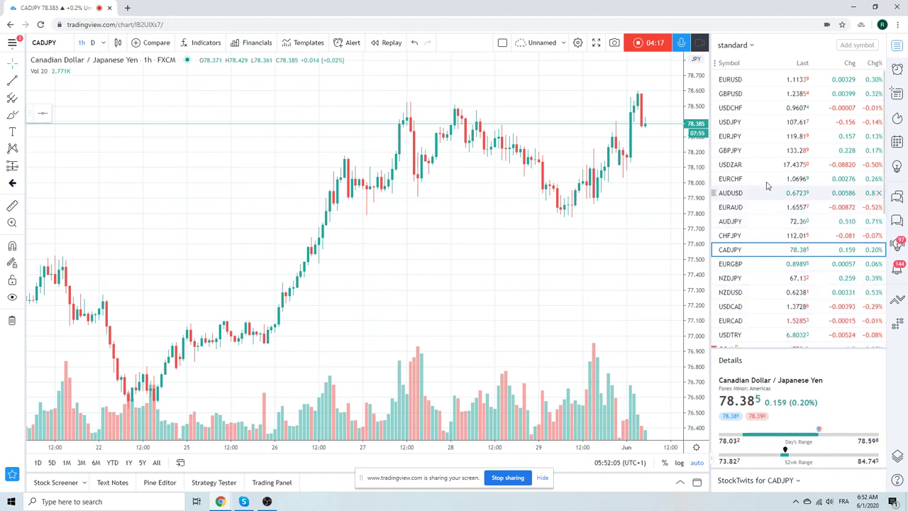
pyautogui.click(736, 83)
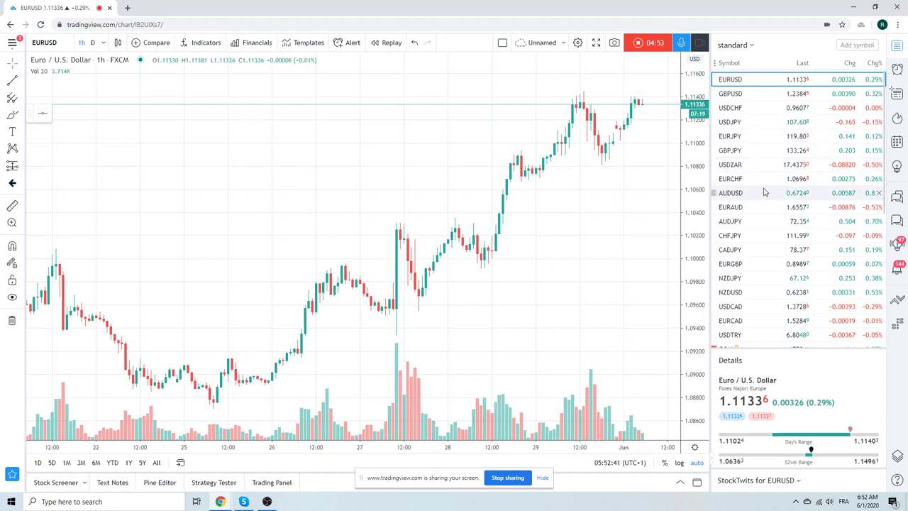
# Step: Switch the hourly chart to EURCHF from the watchlist
pyautogui.click(744, 183)
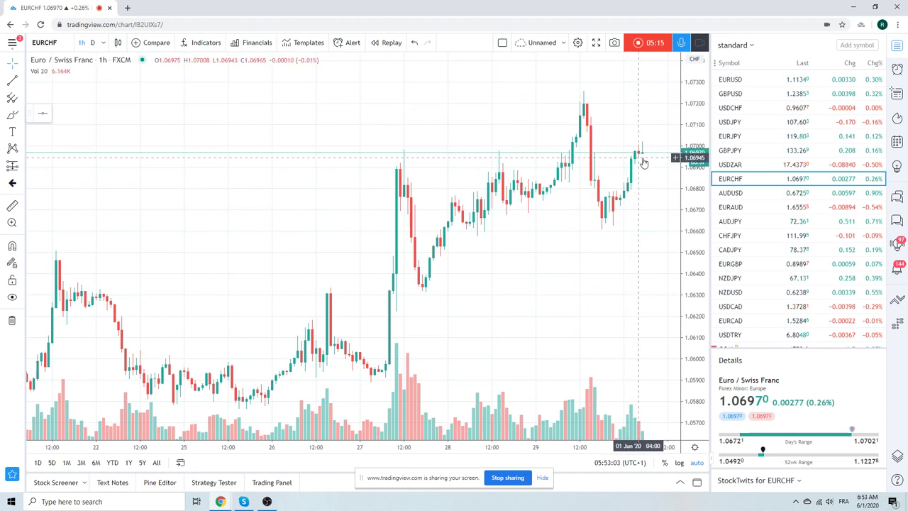
# Step: Load EURJPY and set the chart interval to D (daily)
pyautogui.click(730, 136)
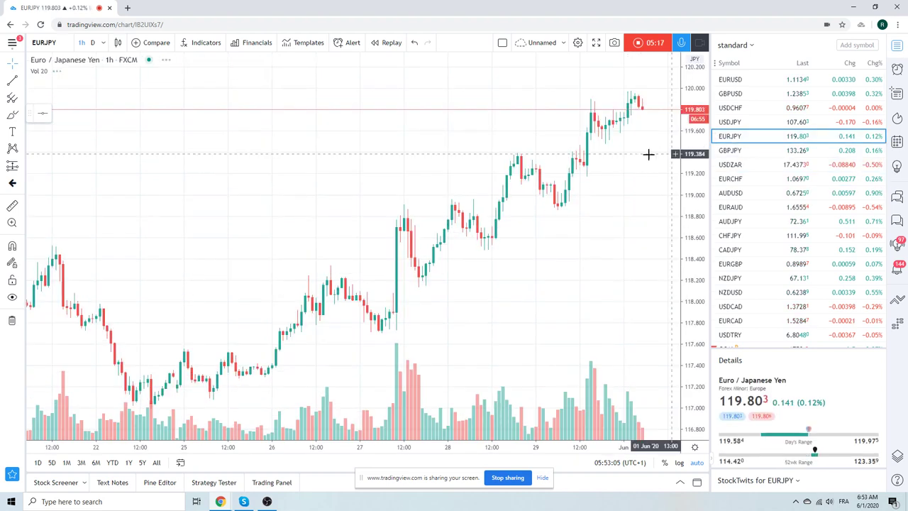
pyautogui.click(93, 43)
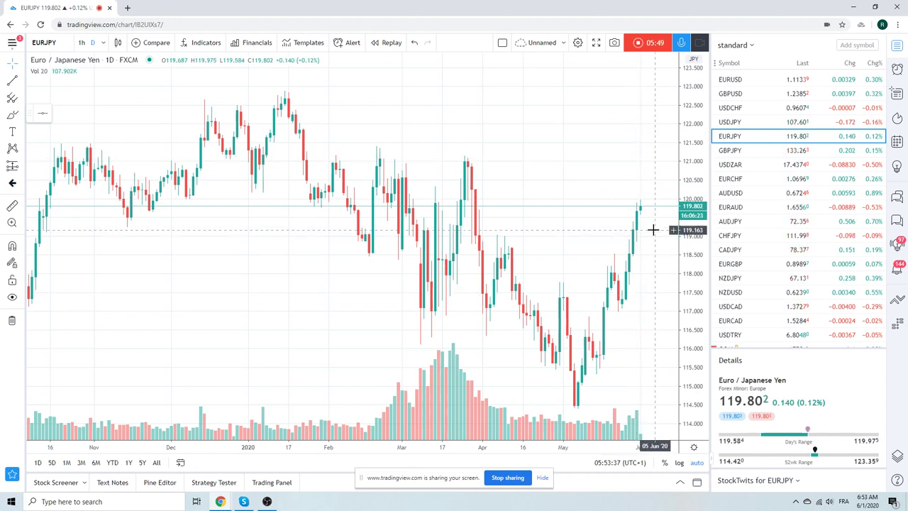
# Step: Switch the daily chart to USDZAR from the watchlist
pyautogui.click(741, 167)
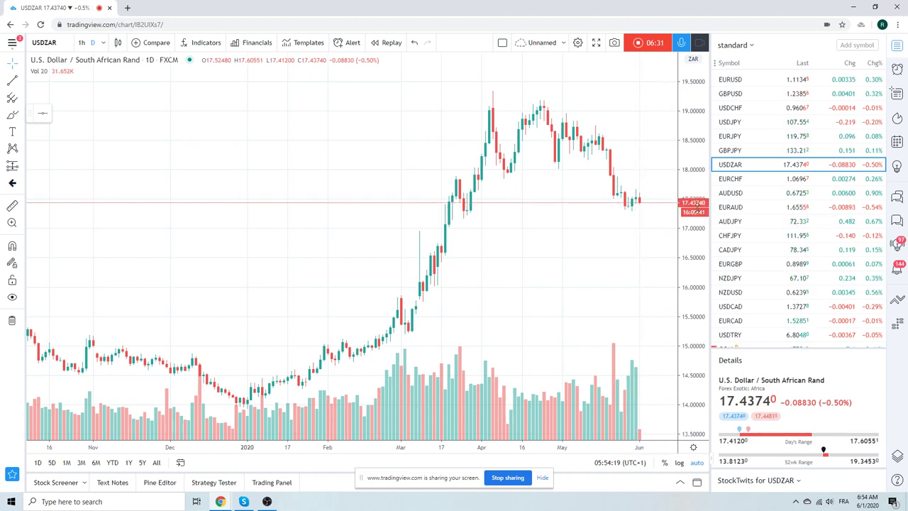
# Step: Load the USDMXN daily chart by entering USDMXN as the chart symbol
pyautogui.scroll(-1, 744, 212)
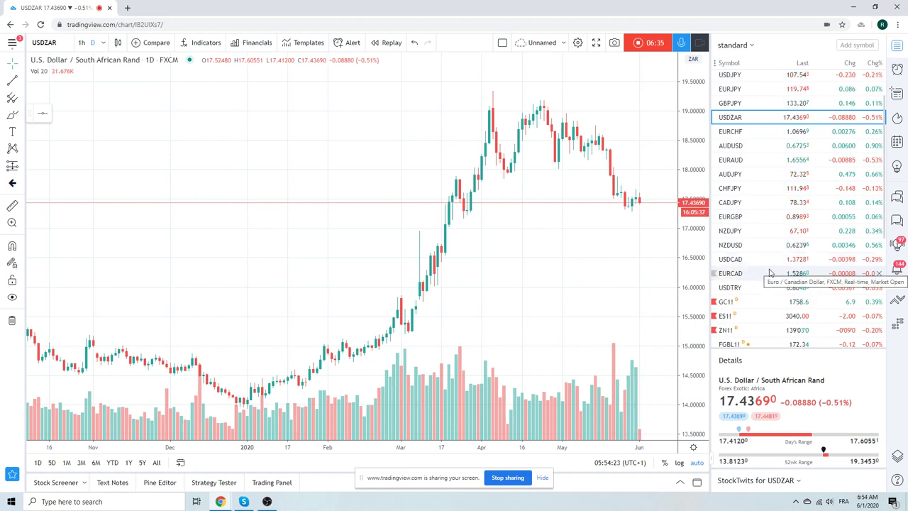
pyautogui.scroll(1, 770, 273)
pyautogui.scroll(1, 770, 273)
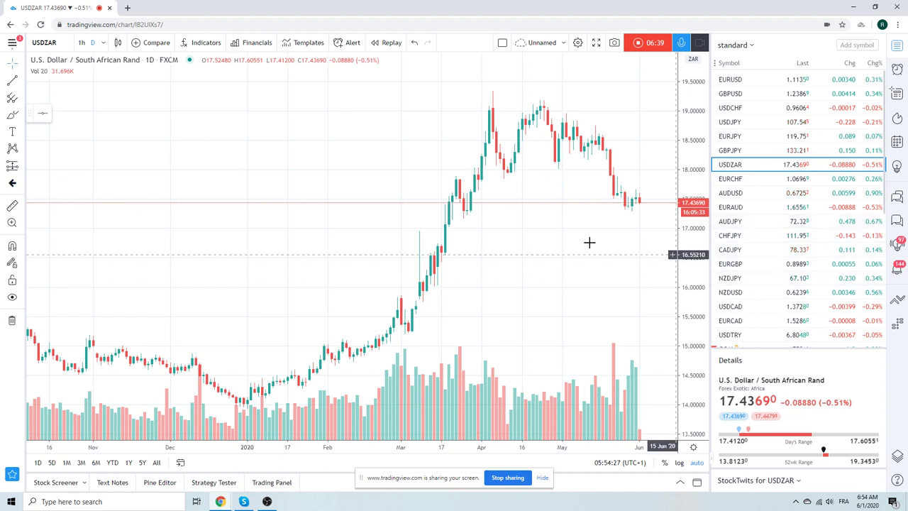
pyautogui.click(62, 43)
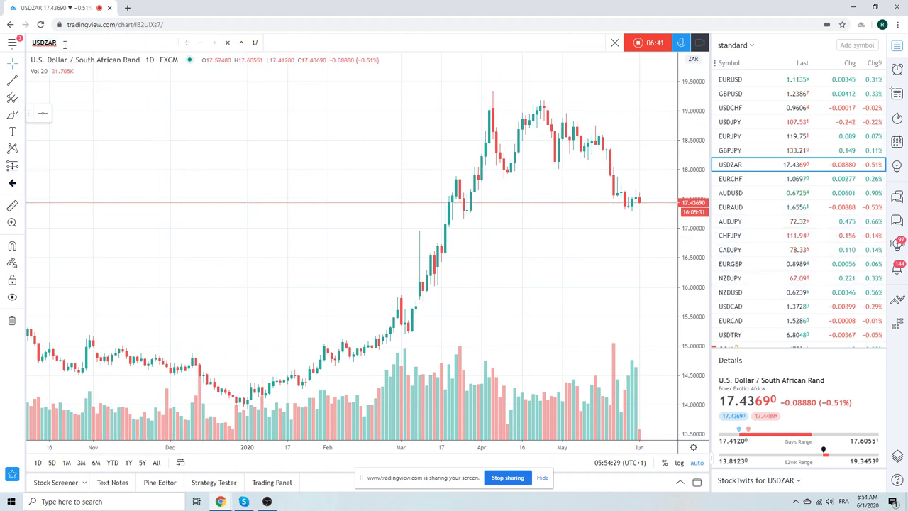
pyautogui.write('USD')
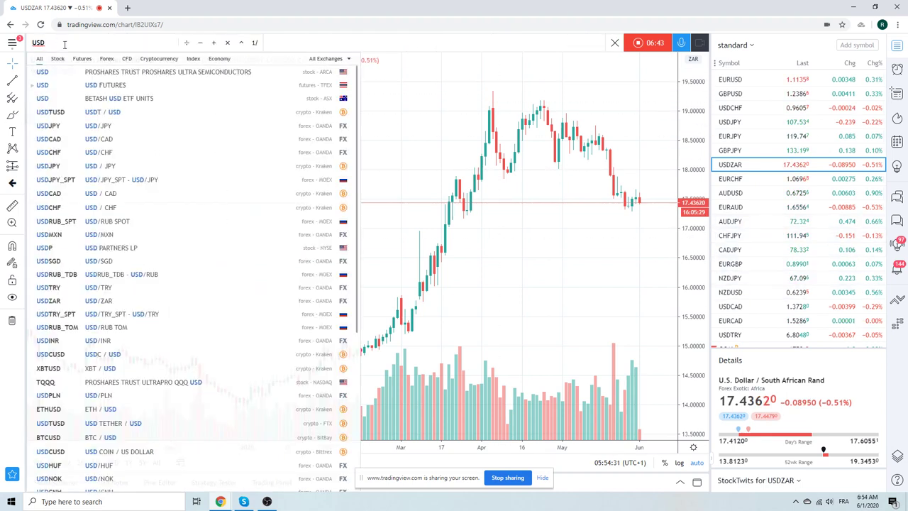
pyautogui.write('MXN')
pyautogui.press('Return')
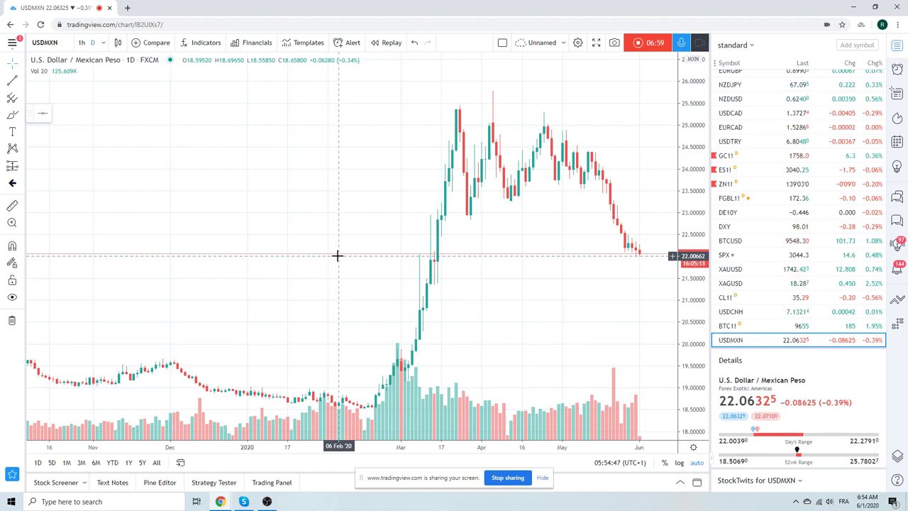
# Step: View USDCAD on 1h candles, then load EURCAD with the interval back at D
pyautogui.click(738, 114)
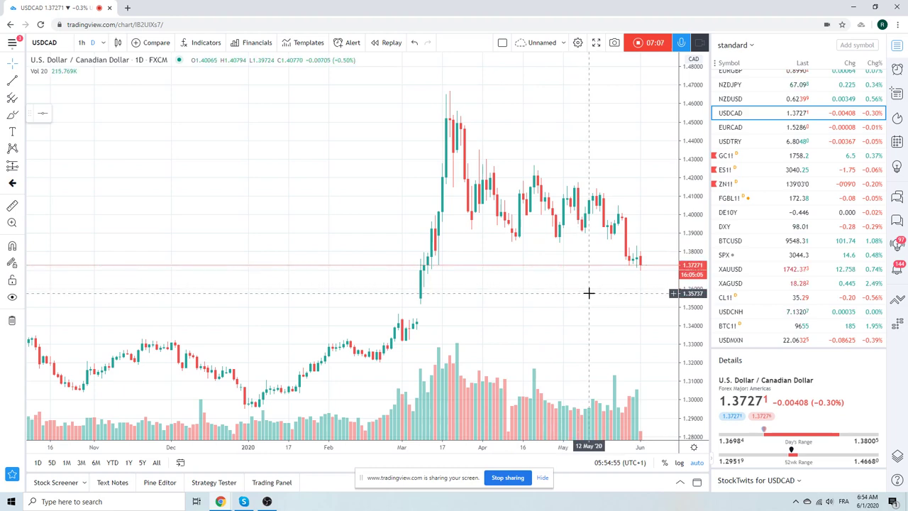
pyautogui.click(82, 42)
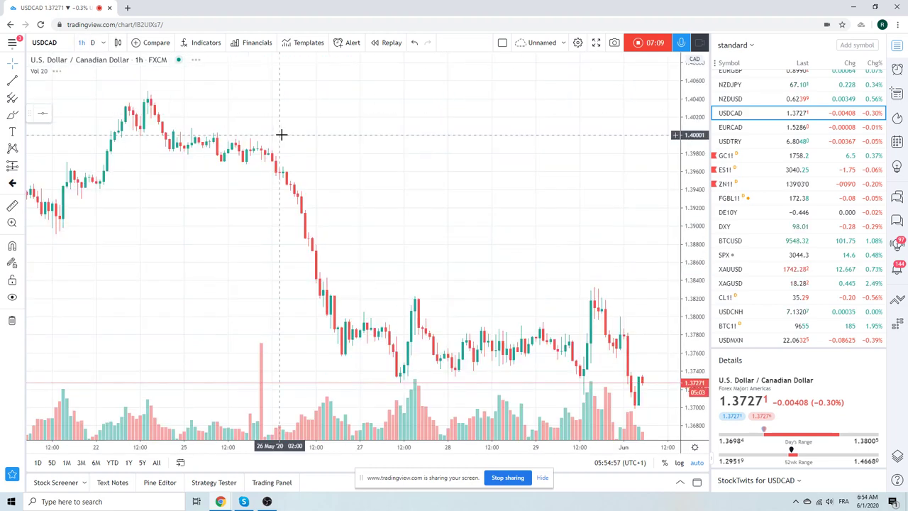
pyautogui.scroll(2, 470, 294)
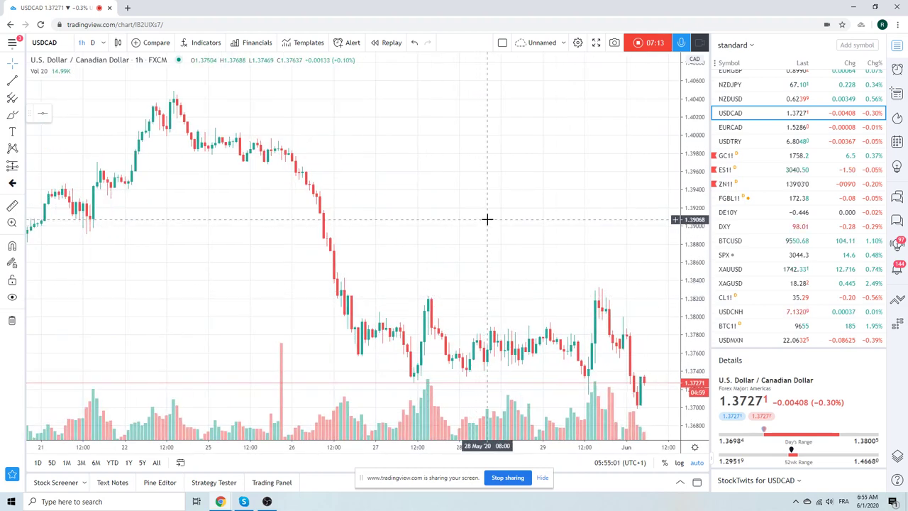
pyautogui.click(731, 127)
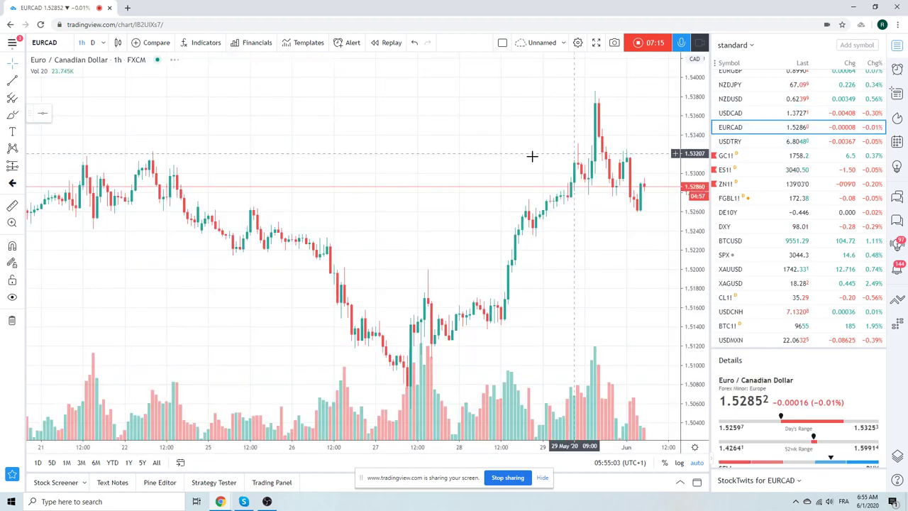
pyautogui.click(92, 43)
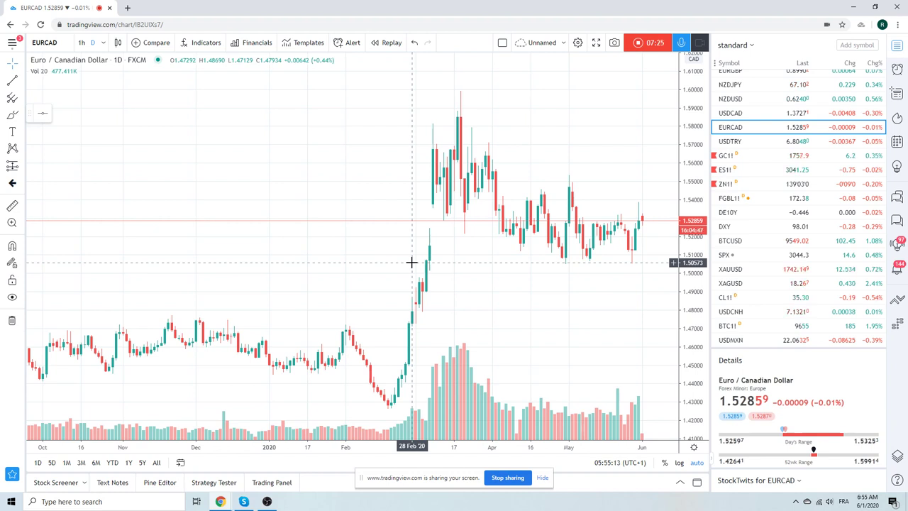
# Step: Check GBPUSD from the top of the watchlist, then open the USDJPY daily chart
pyautogui.scroll(3, 768, 233)
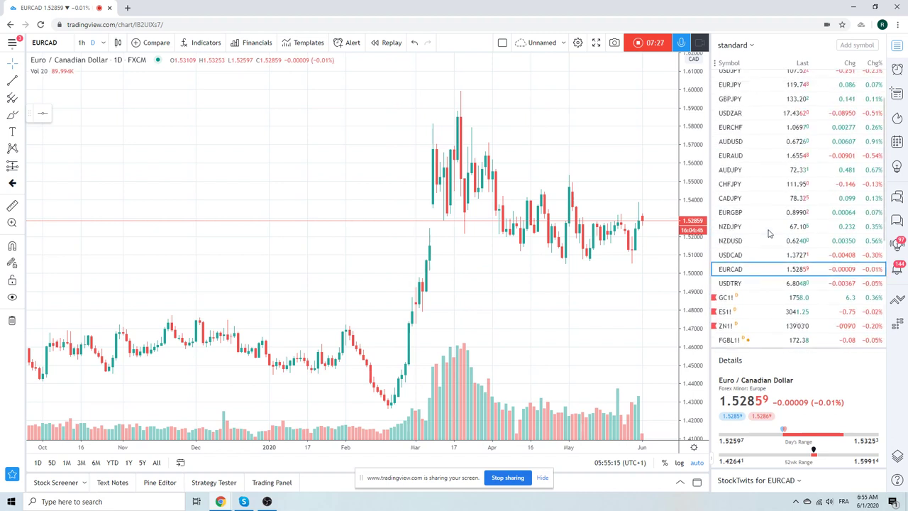
pyautogui.scroll(1, 768, 233)
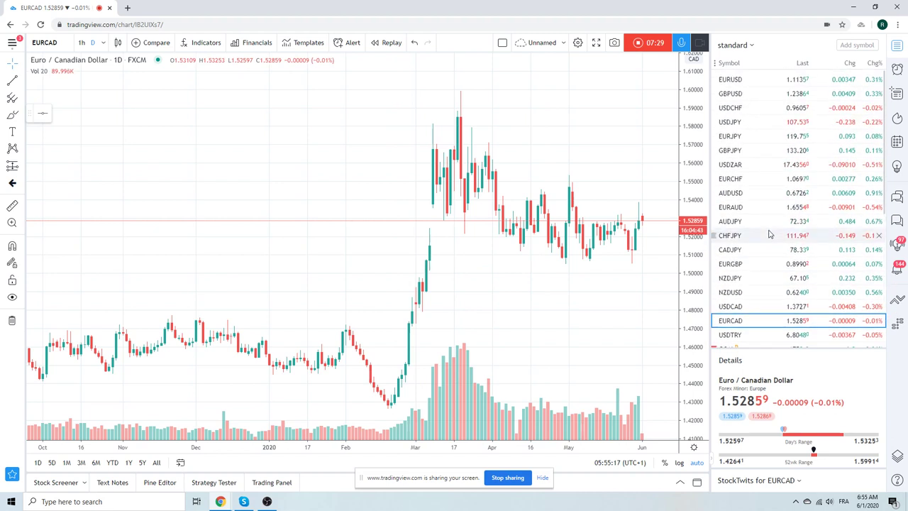
pyautogui.click(731, 93)
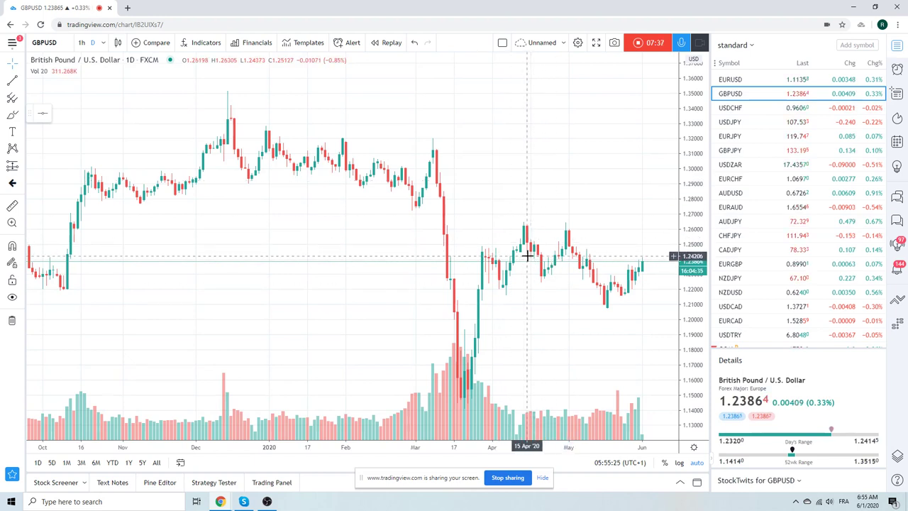
pyautogui.click(742, 123)
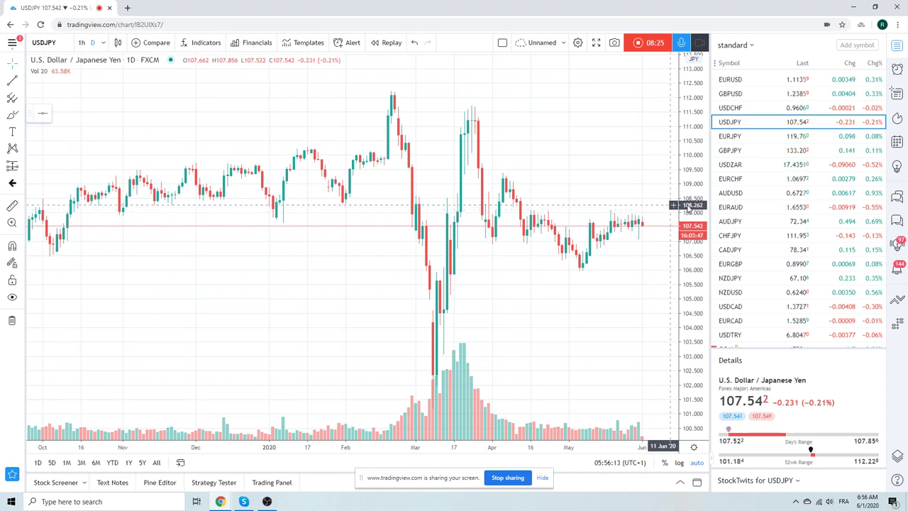
# Step: Load the daily ES1! S&P 500 E-mini futures chart from the watchlist, priced at 3040.25
pyautogui.scroll(-2, 794, 226)
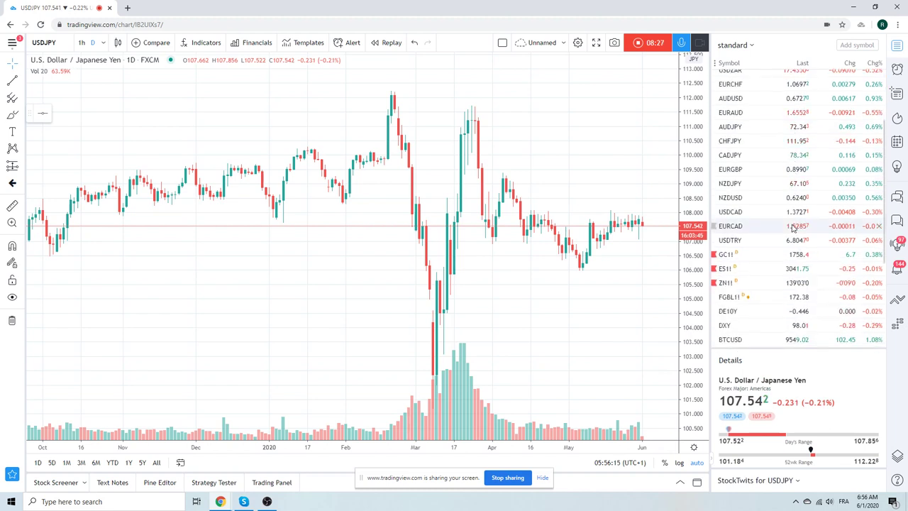
pyautogui.scroll(2, 795, 226)
pyautogui.scroll(-2, 793, 227)
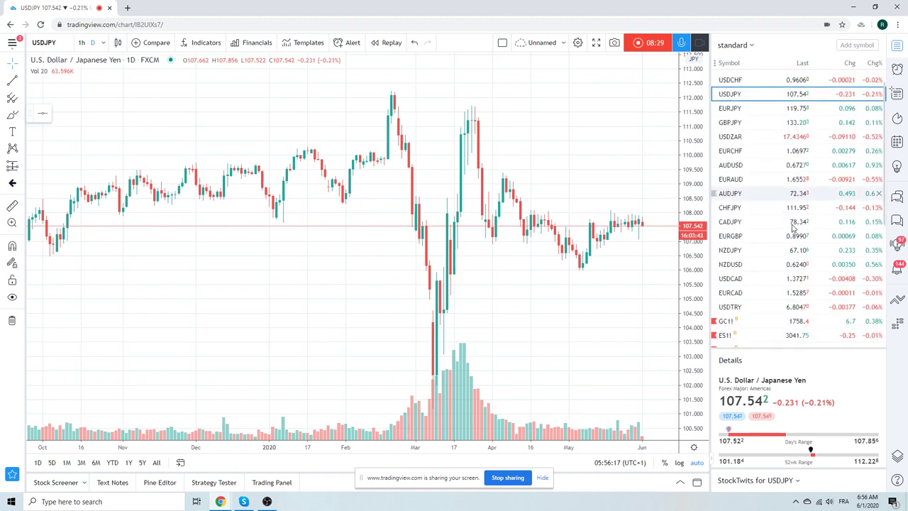
pyautogui.scroll(1, 793, 227)
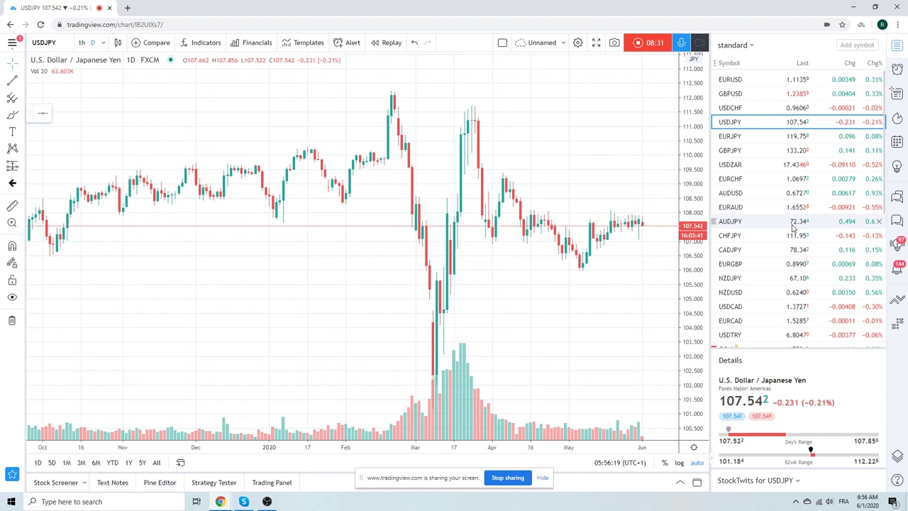
pyautogui.scroll(-1, 793, 227)
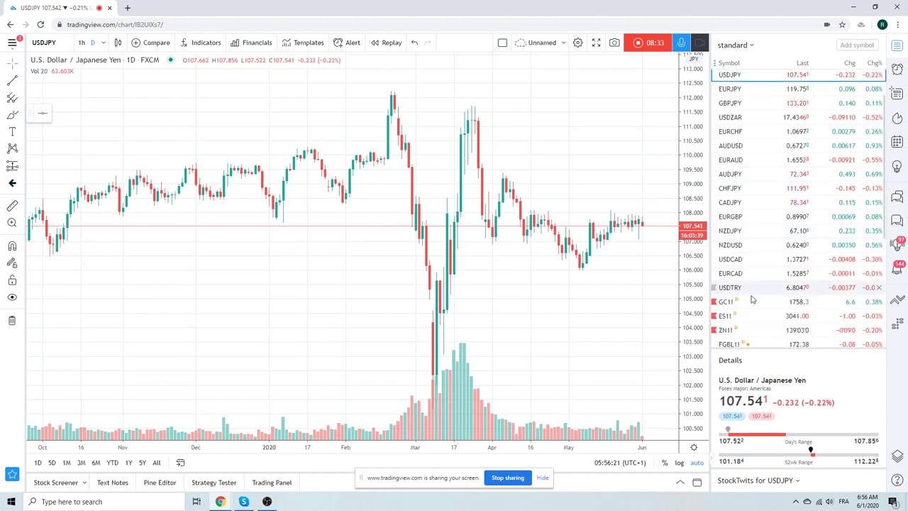
pyautogui.click(749, 317)
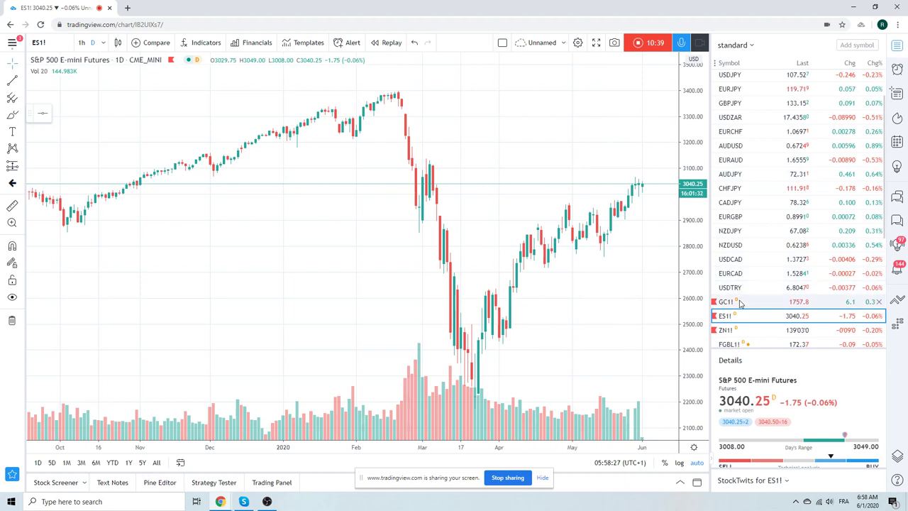
# Step: Switch the chart to daily COMEX Gold Futures (GC1!) candles, trading at 1757.7
pyautogui.click(738, 303)
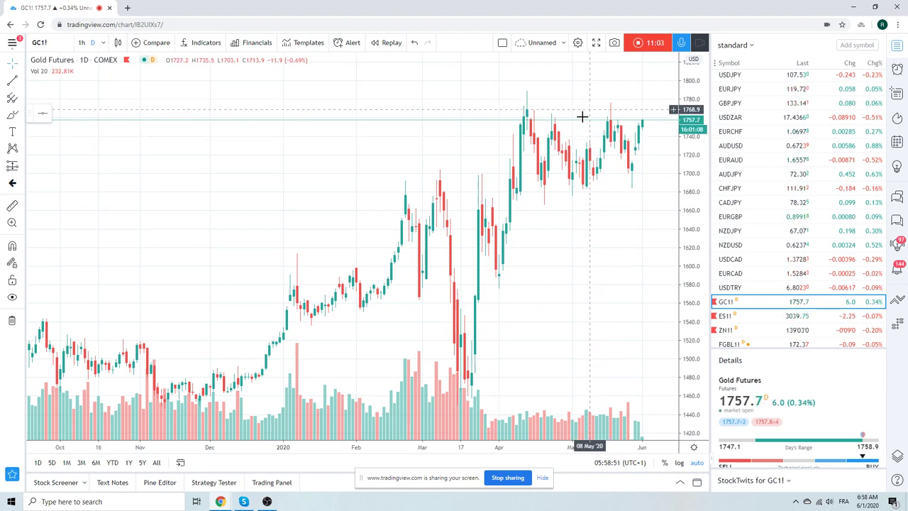
pyautogui.scroll(-3, 788, 173)
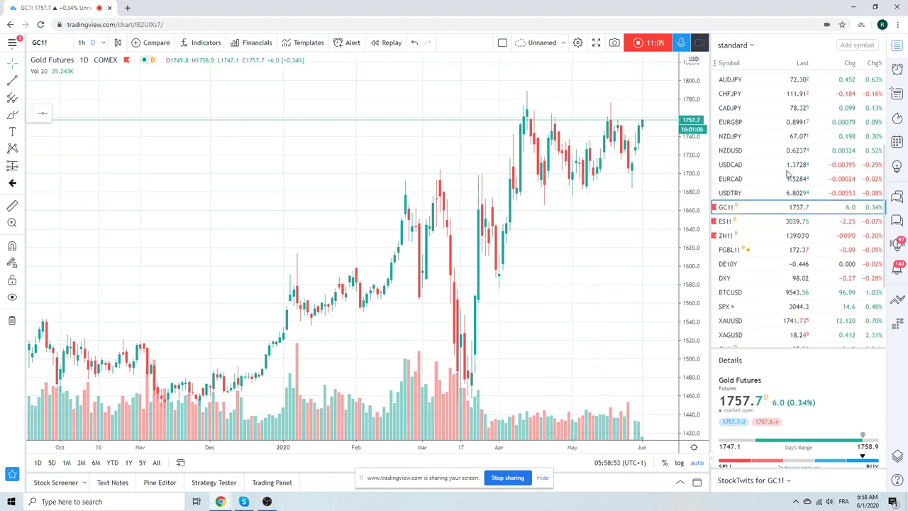
# Step: Display the Coinbase BTCUSD daily chart back to late 2019, priced at 9549.02
pyautogui.click(787, 292)
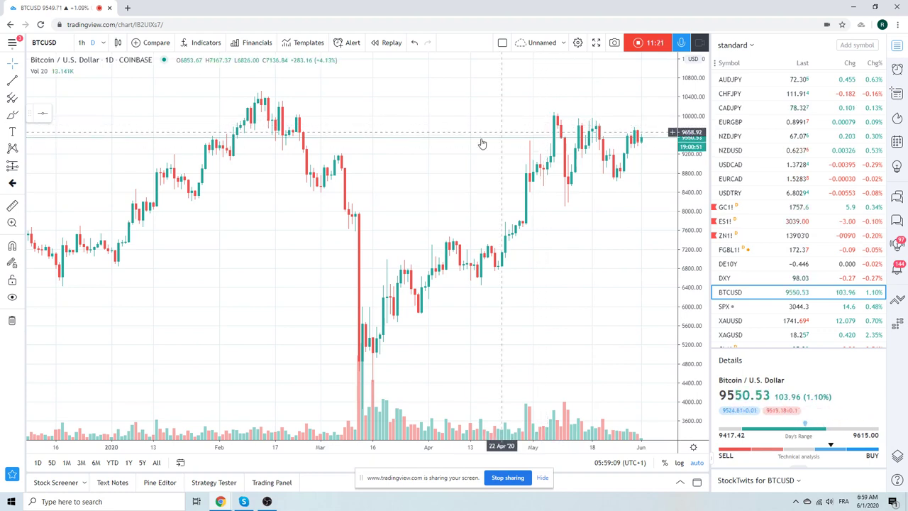
pyautogui.scroll(-4, 516, 183)
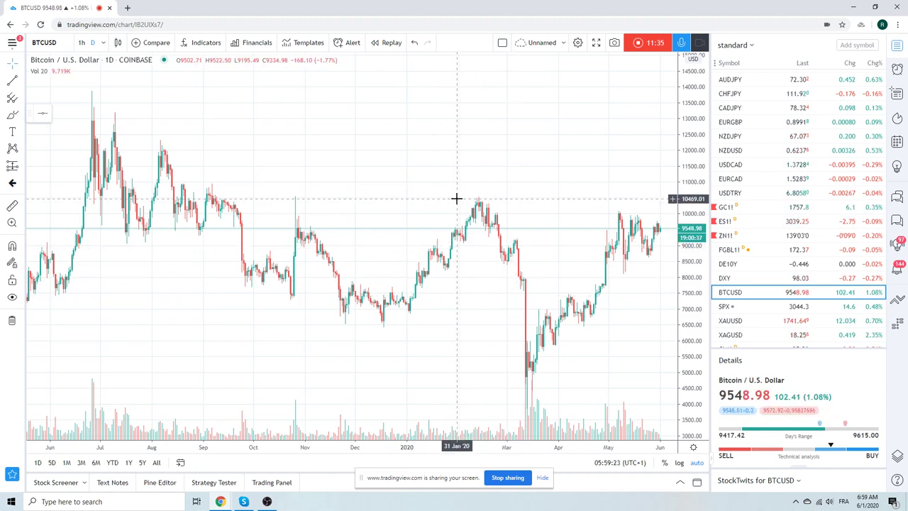
pyautogui.scroll(3, 447, 202)
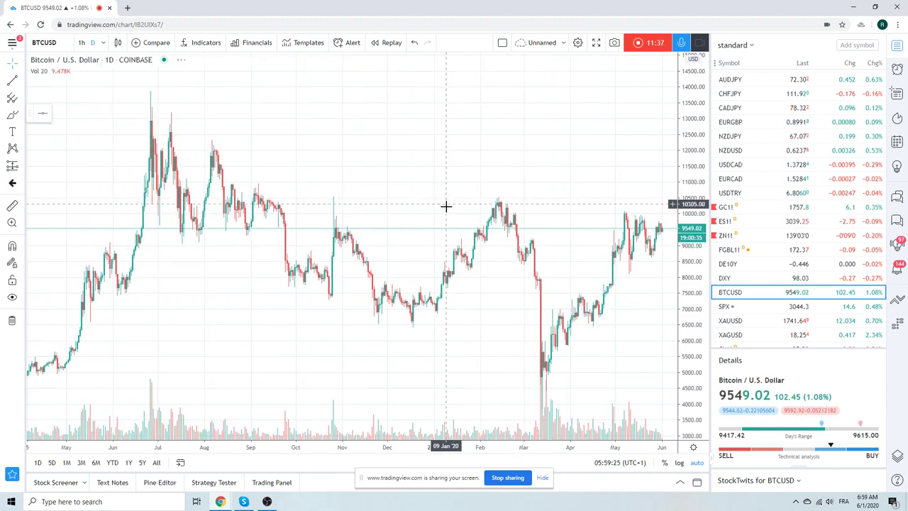